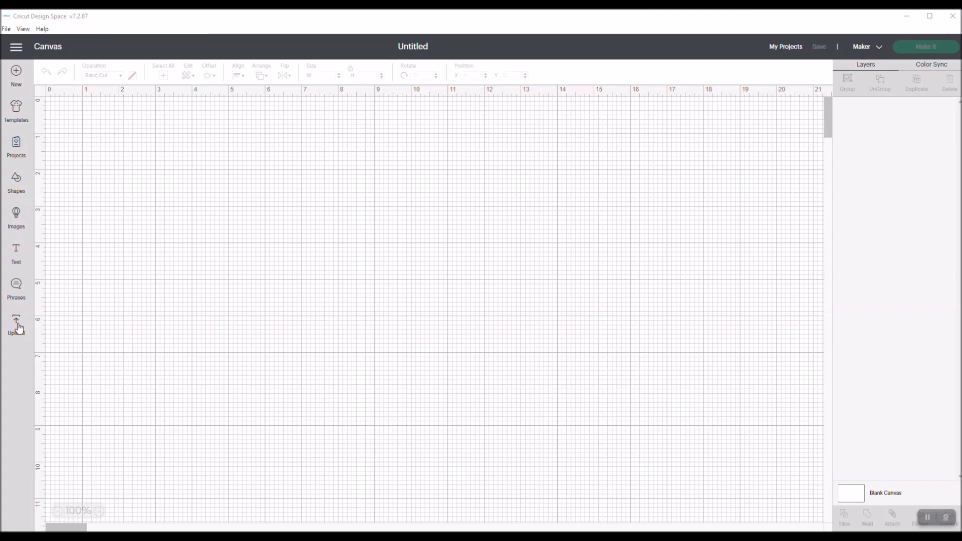
- Open the Phrases library, filter it to the 62 free phrases, then clear the Free filter
click(19, 292)
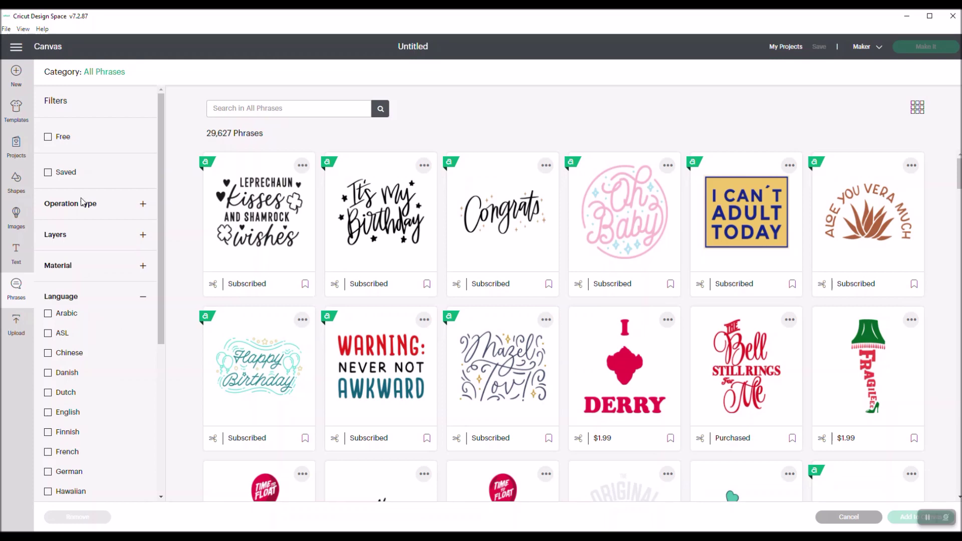
click(49, 138)
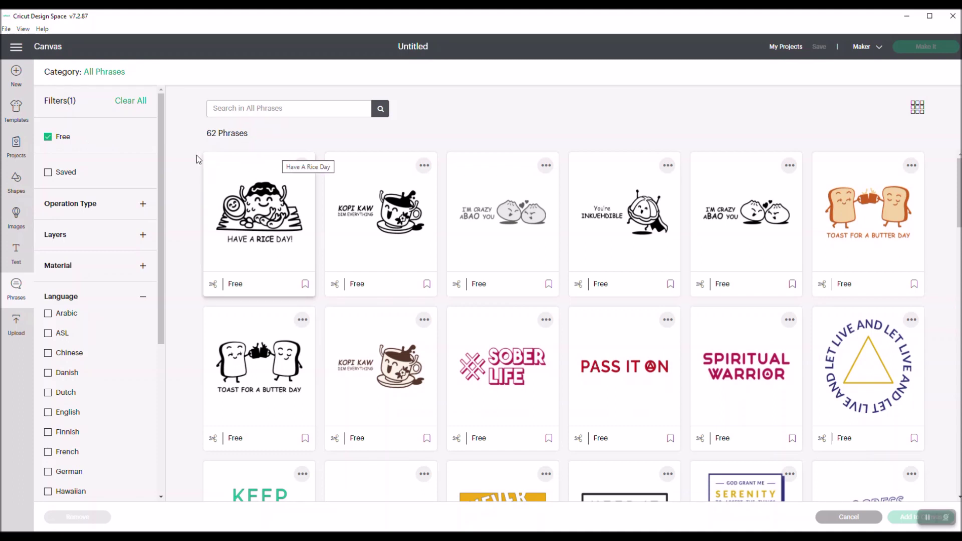
click(49, 139)
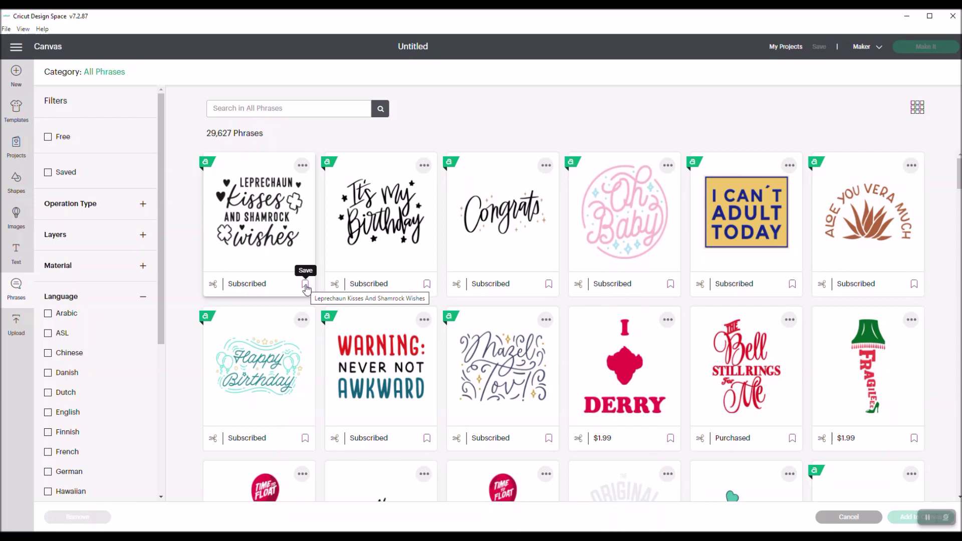
- Bookmark the Leprechaun Kisses And Shamrock Wishes phrase and filter to the 4 saved phrases
click(306, 284)
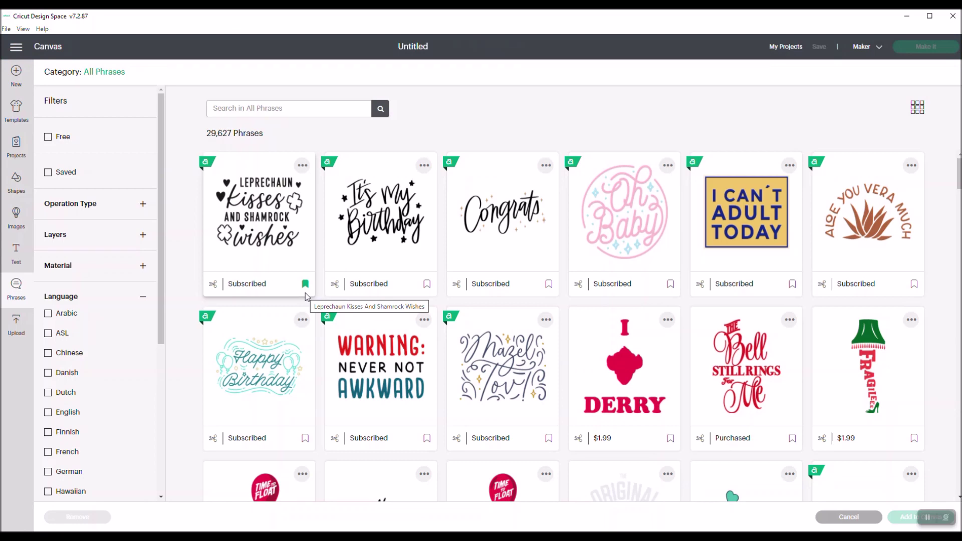
click(48, 174)
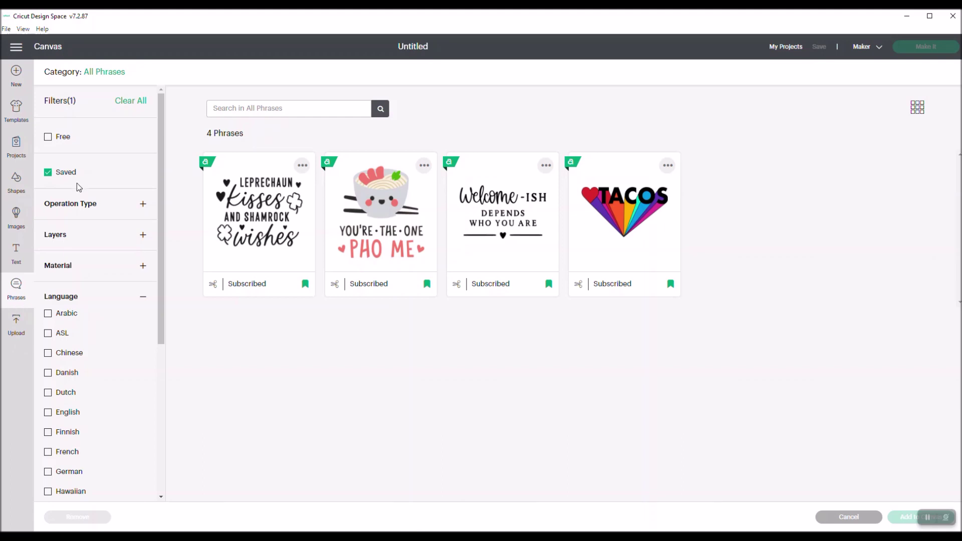
- Clear the Saved filter to list all 29,627 phrases, then expand and collapse Operation Type
click(48, 174)
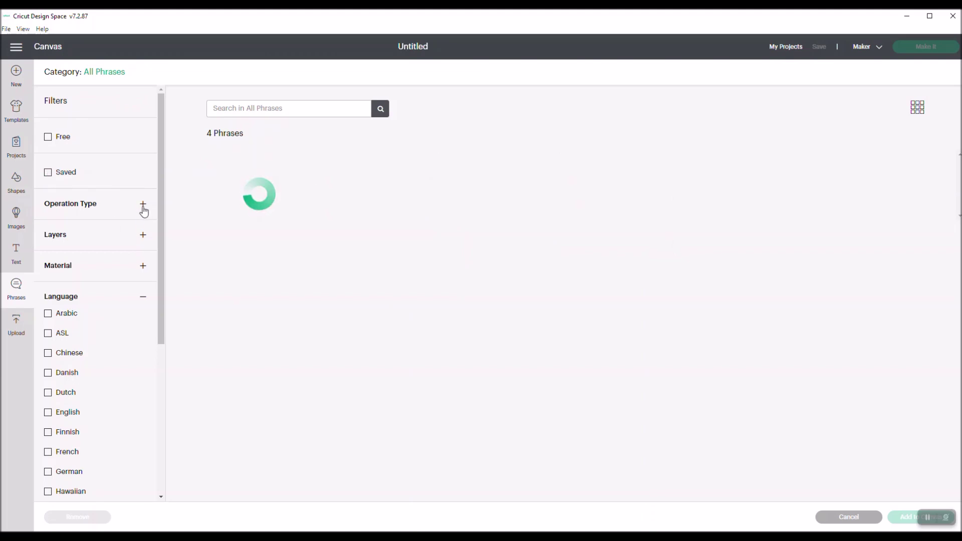
click(143, 210)
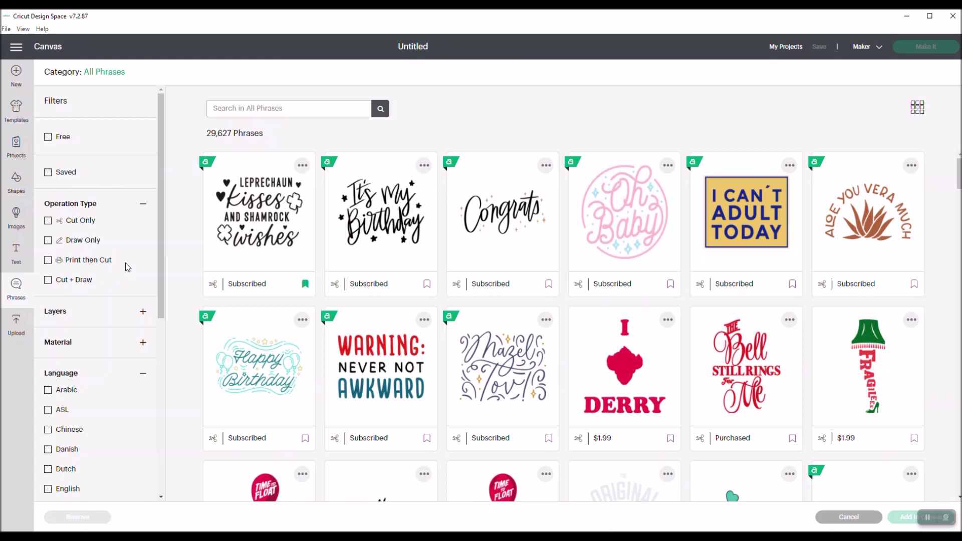
click(144, 206)
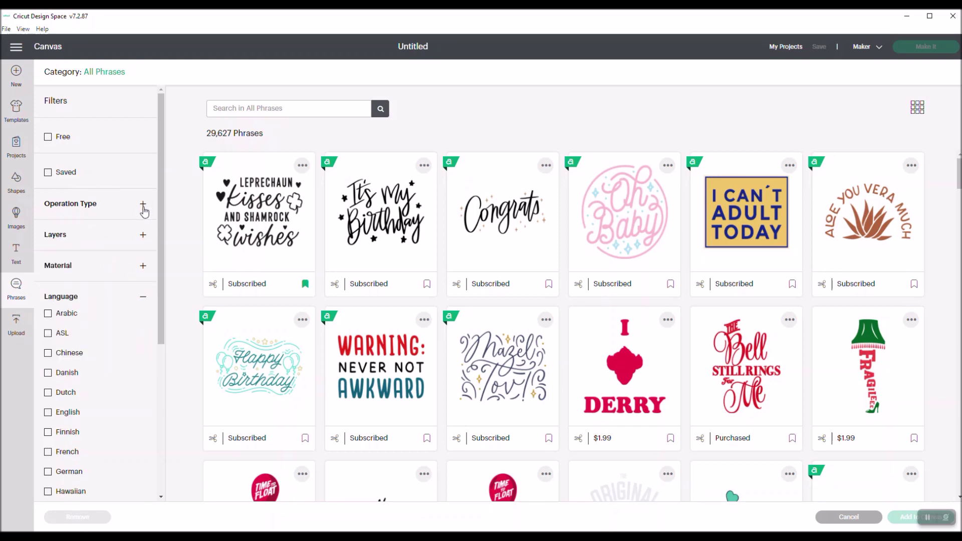
- Filter the library to the 14,896 multi-layer phrases, browse them, and start typing 'birthday'
click(144, 238)
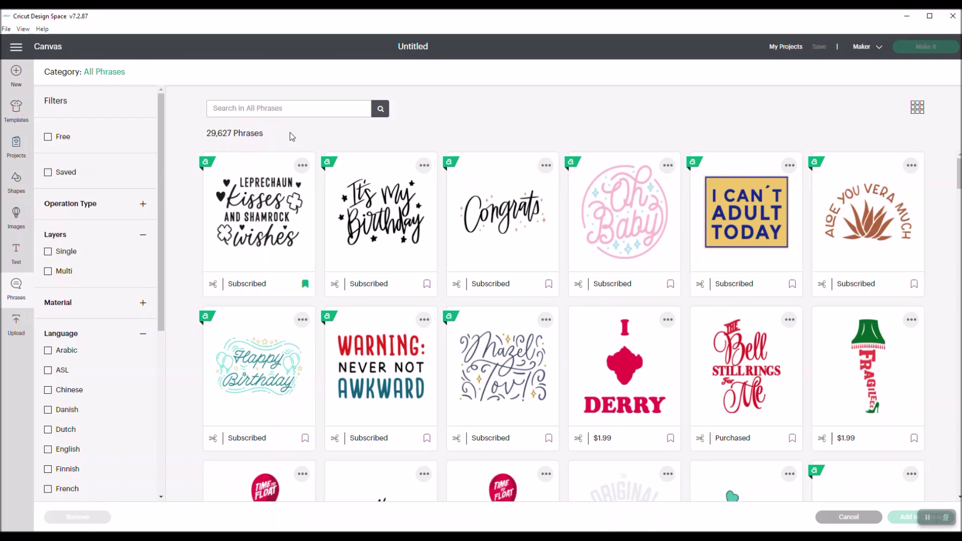
click(48, 272)
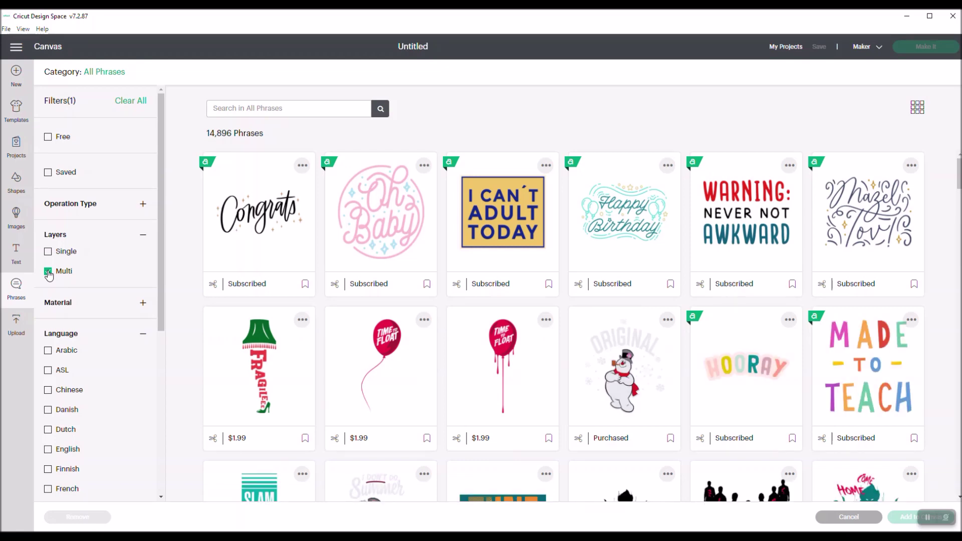
scroll(333, 347, down, 10)
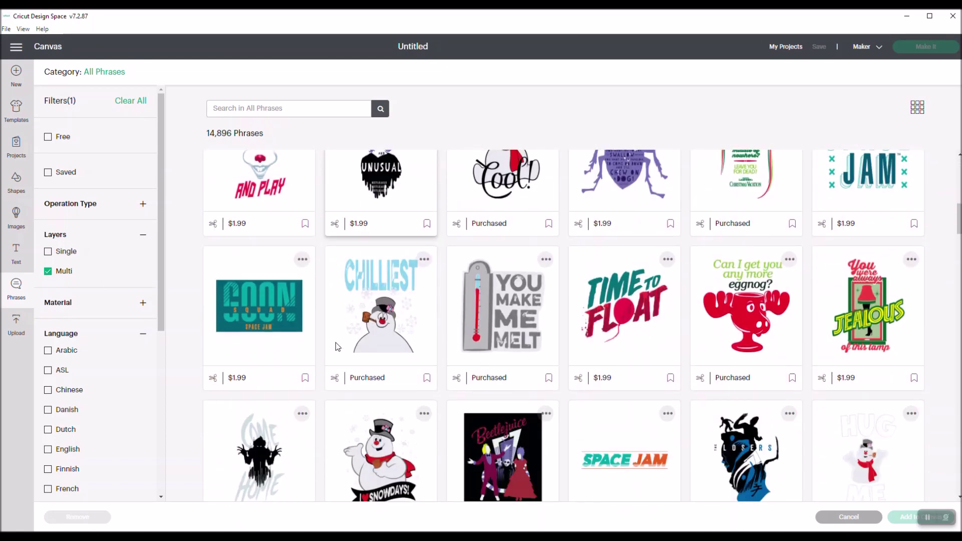
scroll(338, 346, down, 15)
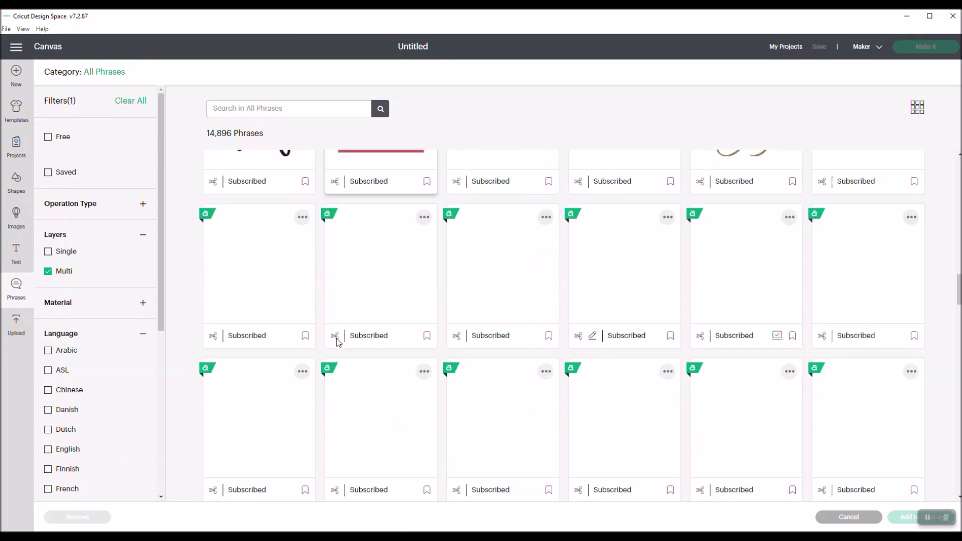
scroll(339, 343, up, 20)
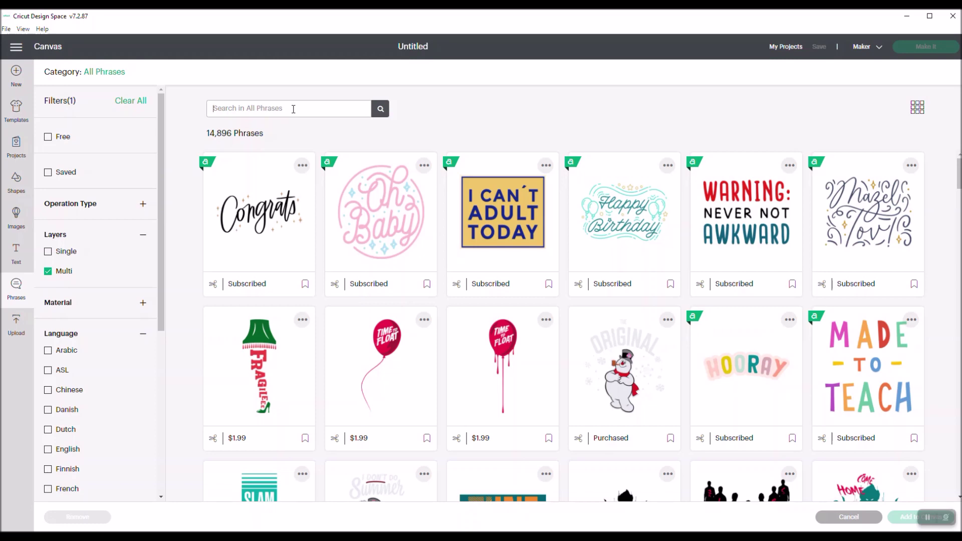
text(birthdat)
- Correct the search word to 'birthday', run the search, and browse the 237 results
key(BackSpace)
text(y)
click(381, 110)
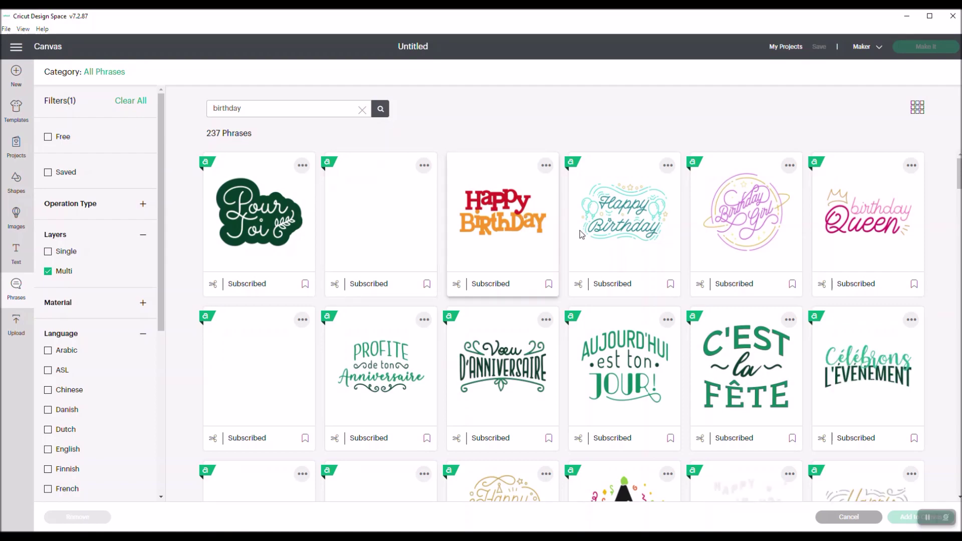
scroll(432, 280, down, 6)
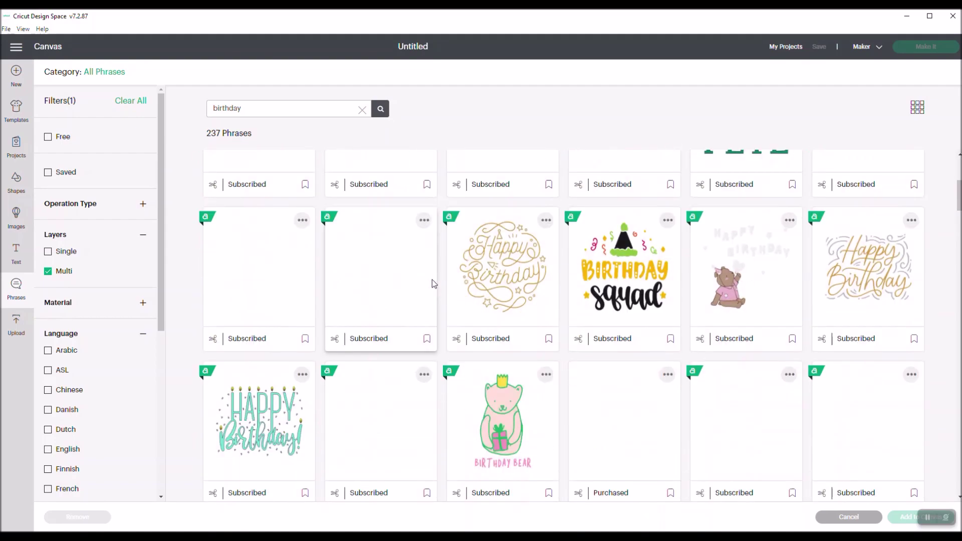
scroll(432, 278, down, 12)
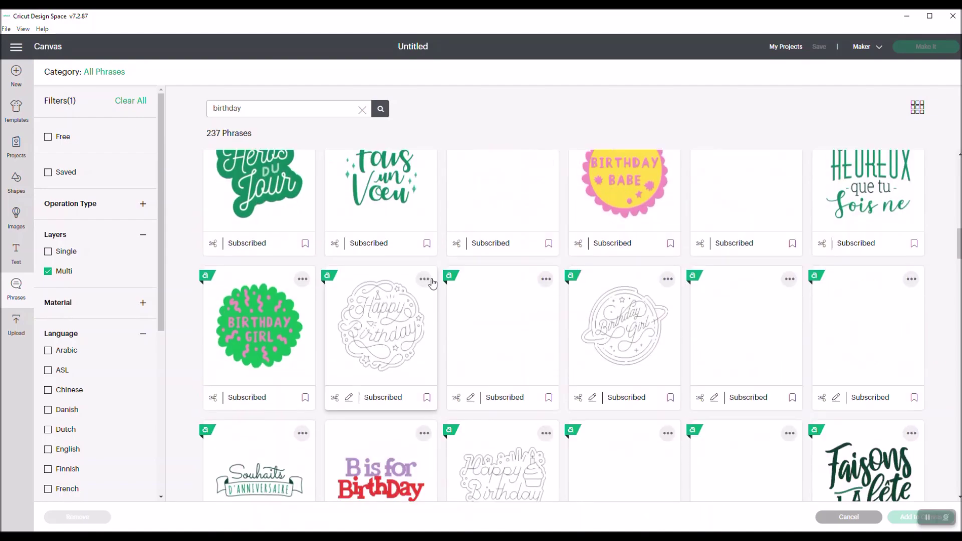
scroll(432, 280, up, 18)
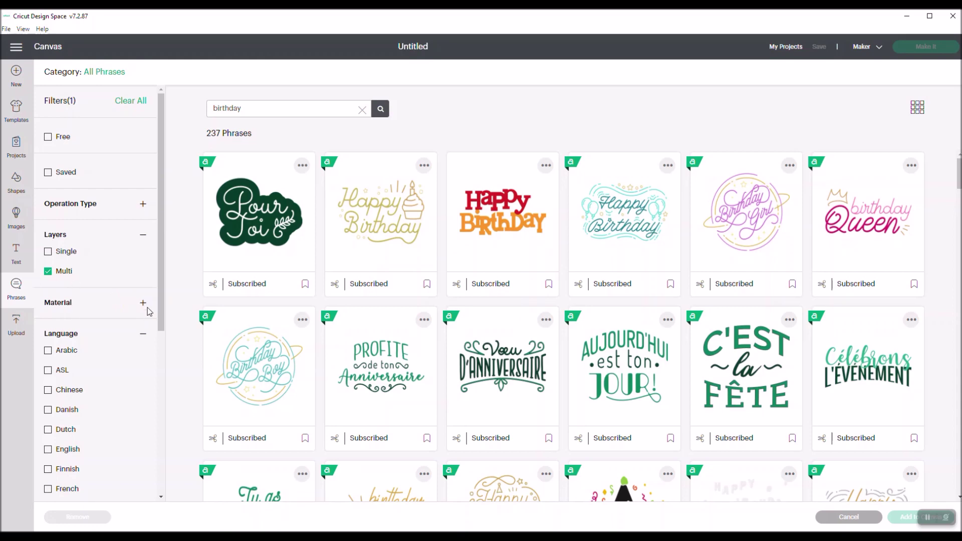
click(143, 304)
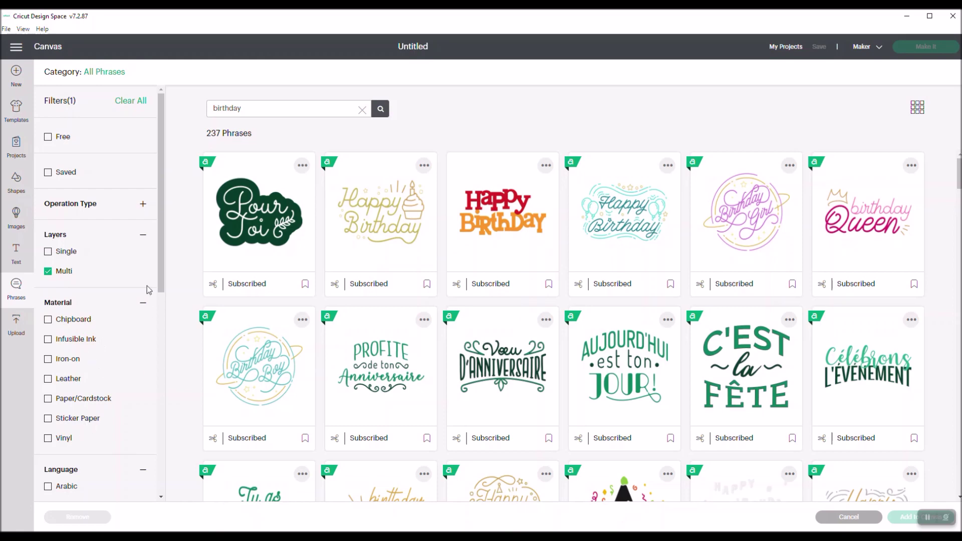
click(142, 307)
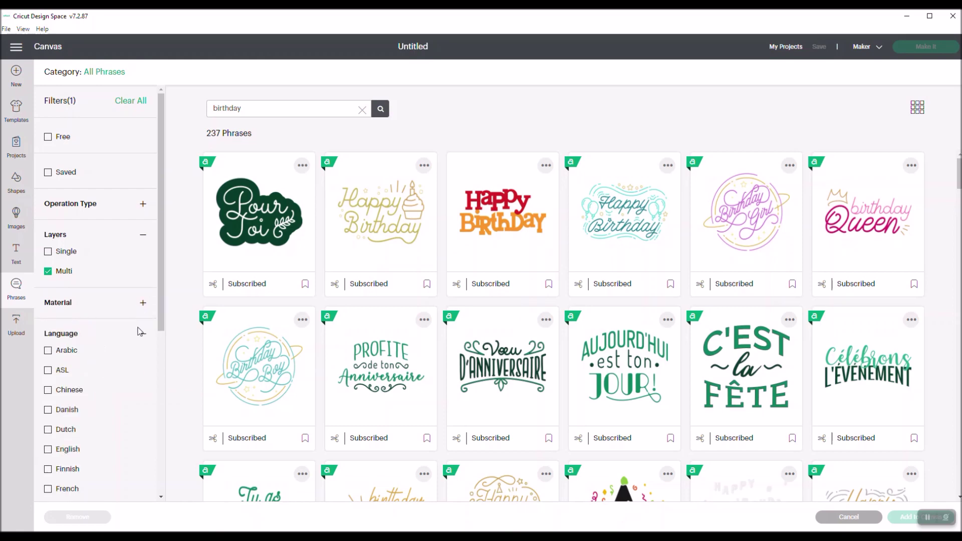
drag(161, 302, 160, 353)
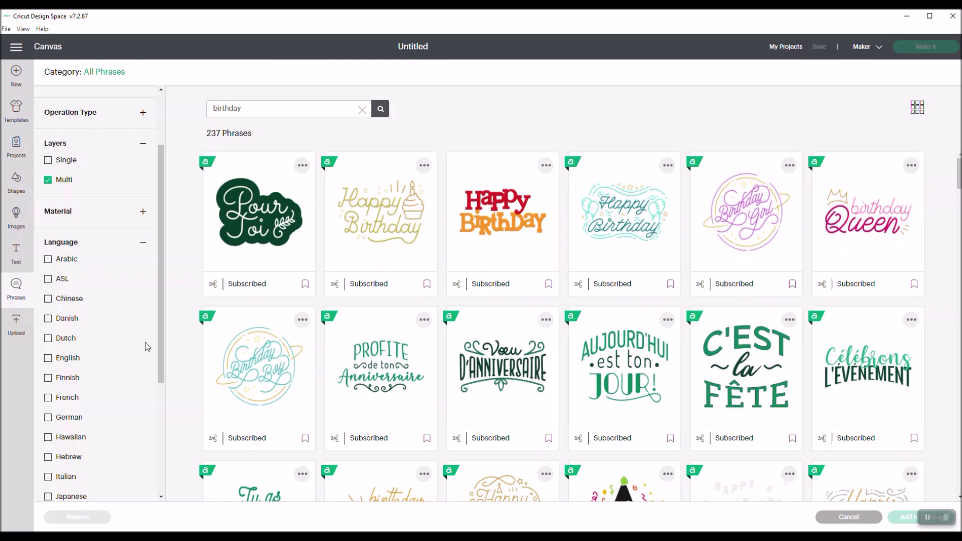
drag(160, 297, 149, 410)
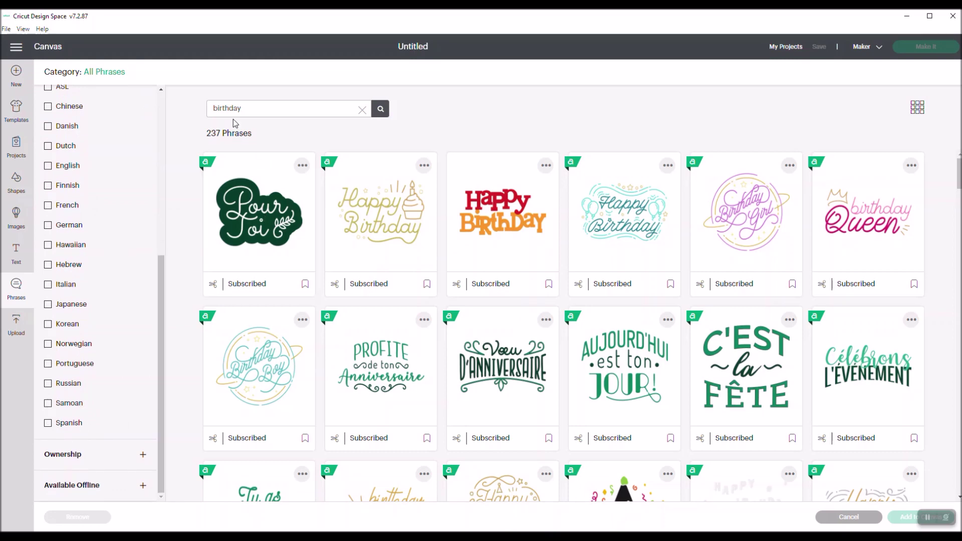
click(48, 425)
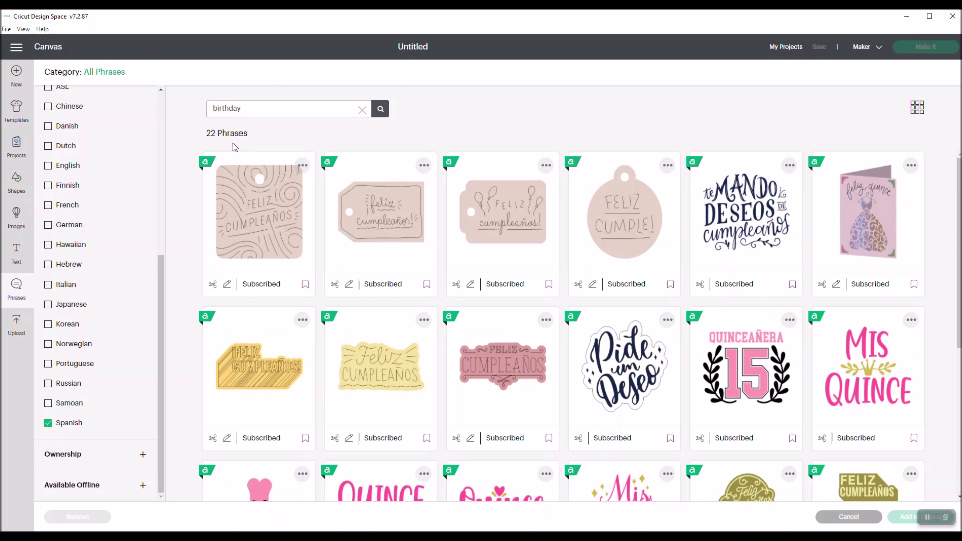
scroll(344, 204, down, 4)
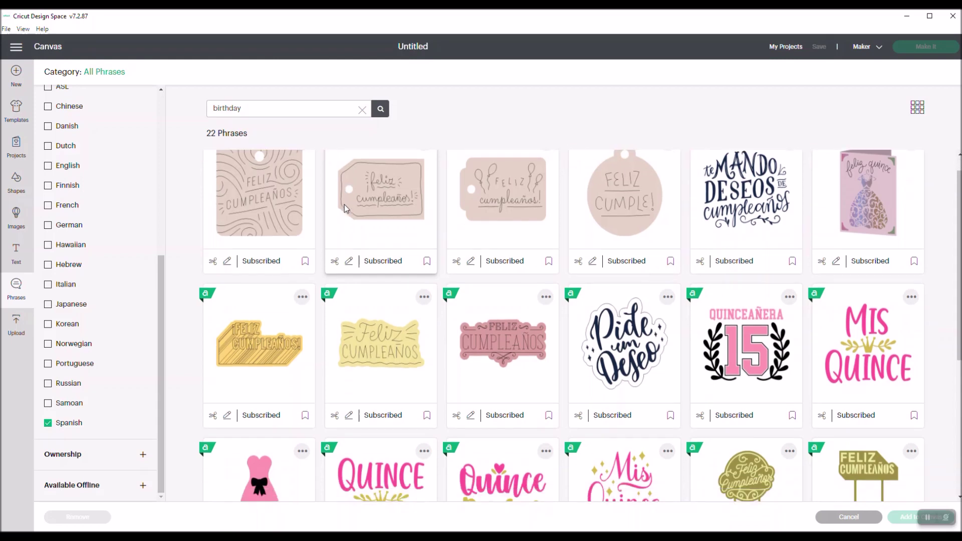
scroll(344, 204, down, 2)
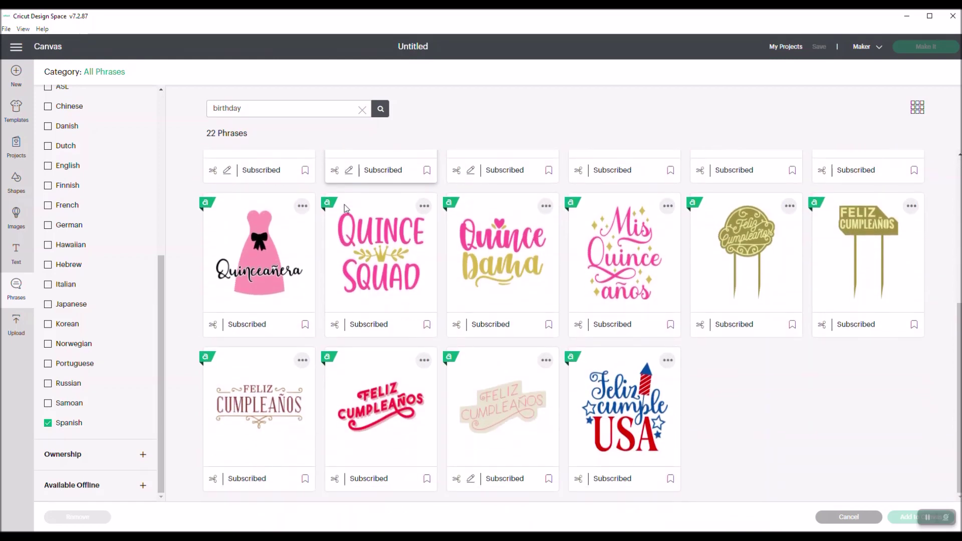
scroll(345, 205, up, 5)
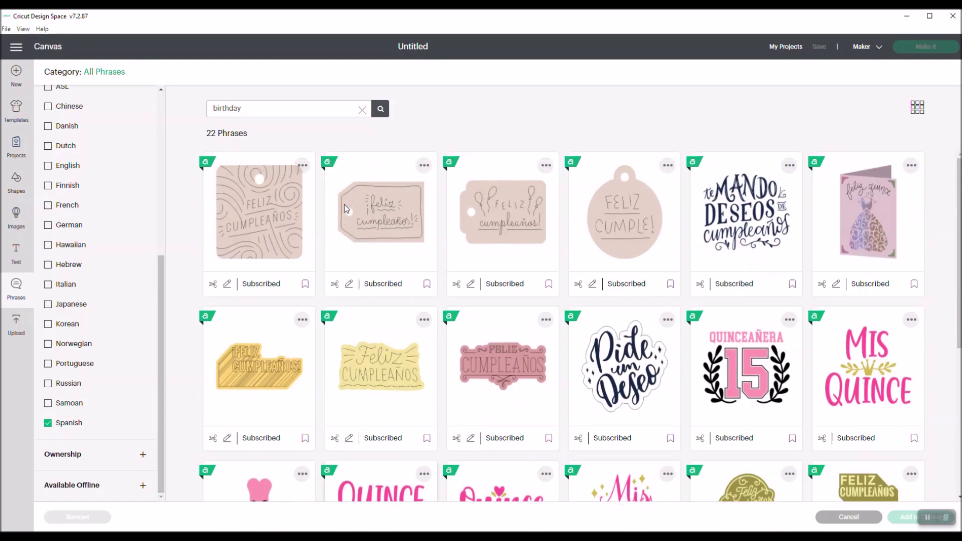
click(49, 425)
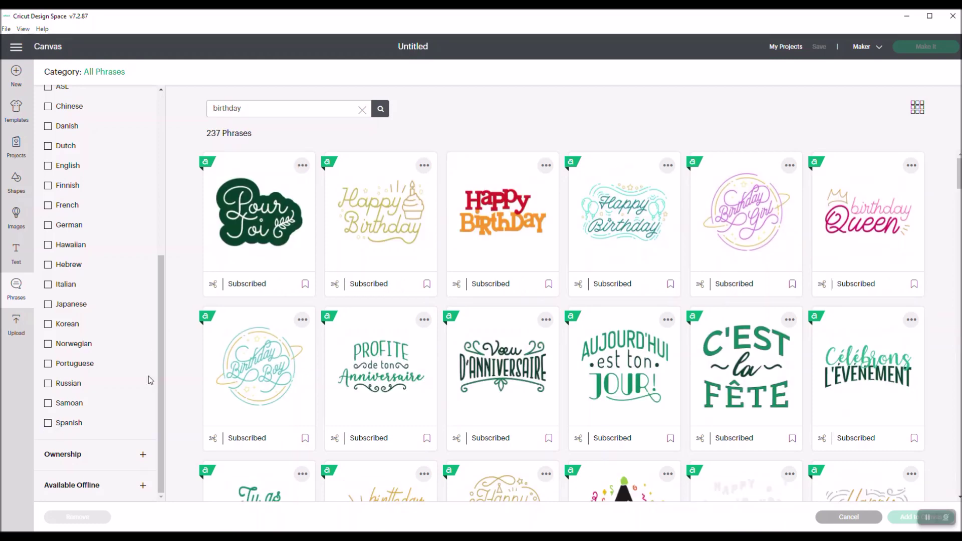
- Expand Ownership, try the Purchased filter and the HAPPY BIRTHDAY details, then remove Purchased
click(144, 454)
drag(159, 410, 159, 452)
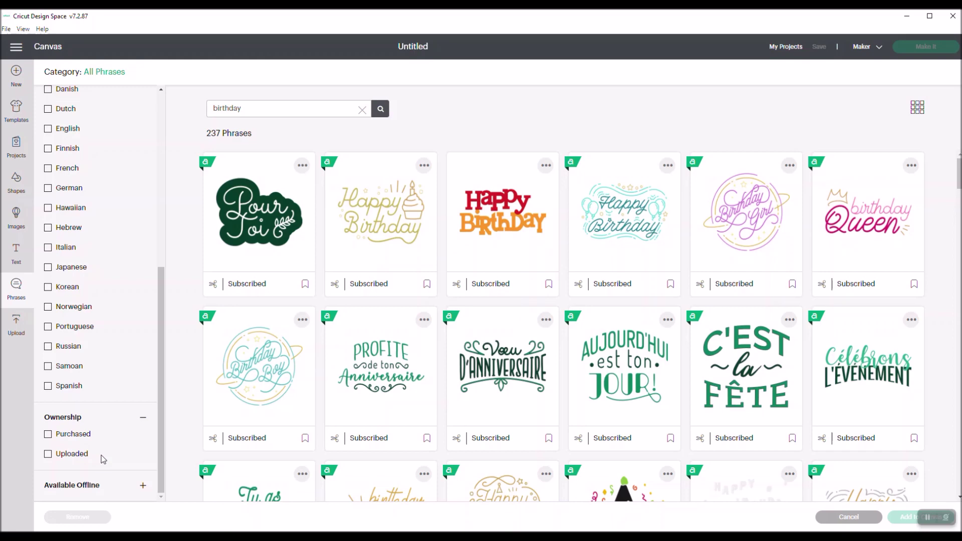
click(49, 439)
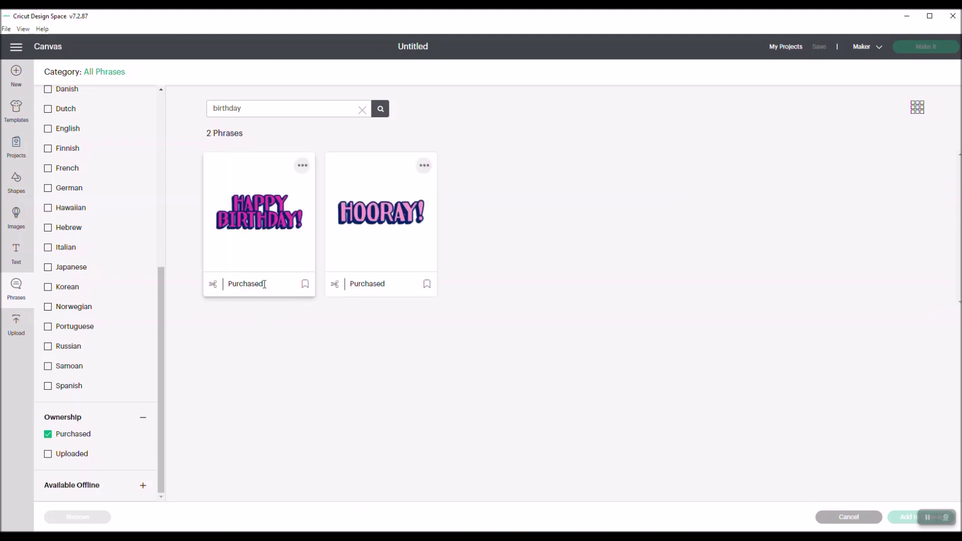
click(302, 167)
click(302, 166)
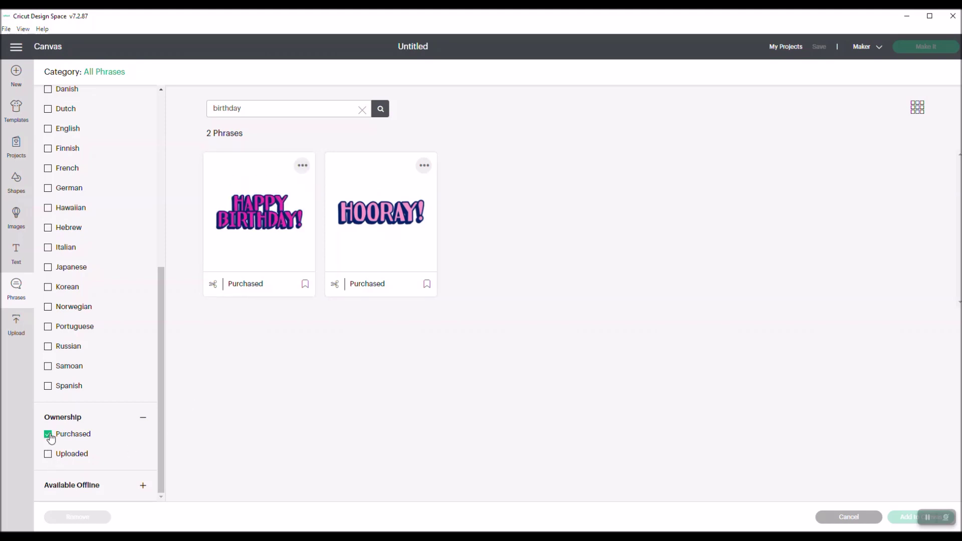
click(48, 435)
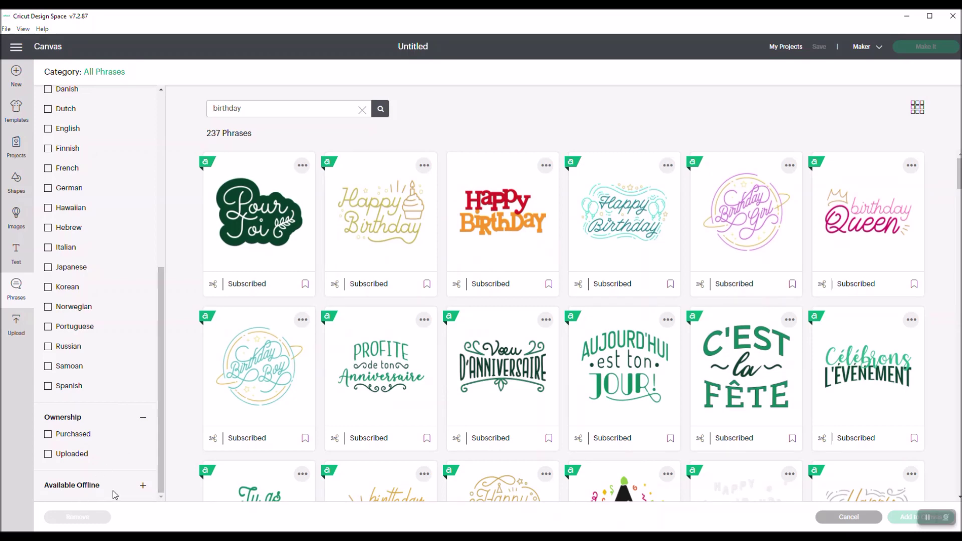
- Expand Available Offline, uncheck Multi to show all 374 birthday phrases, and close the library
click(143, 487)
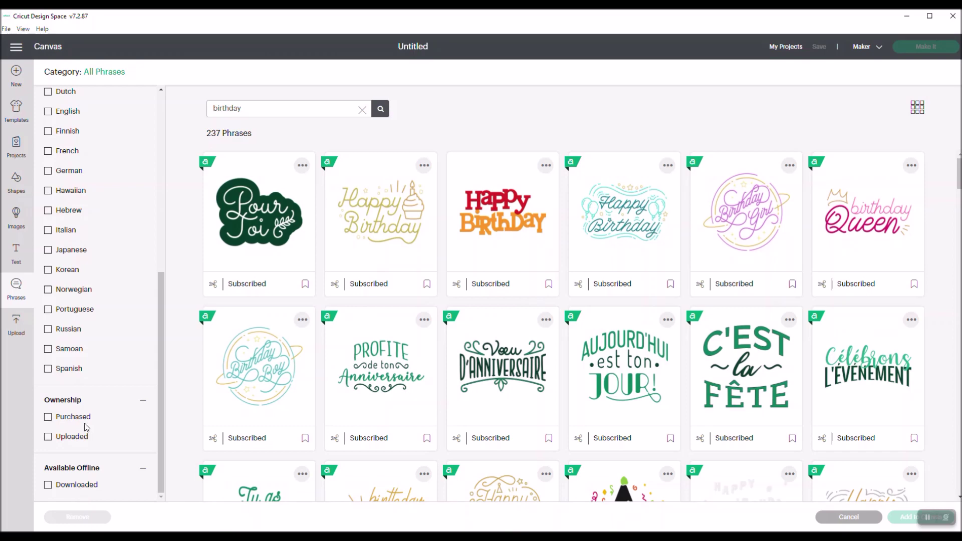
drag(161, 340, 162, 161)
click(48, 271)
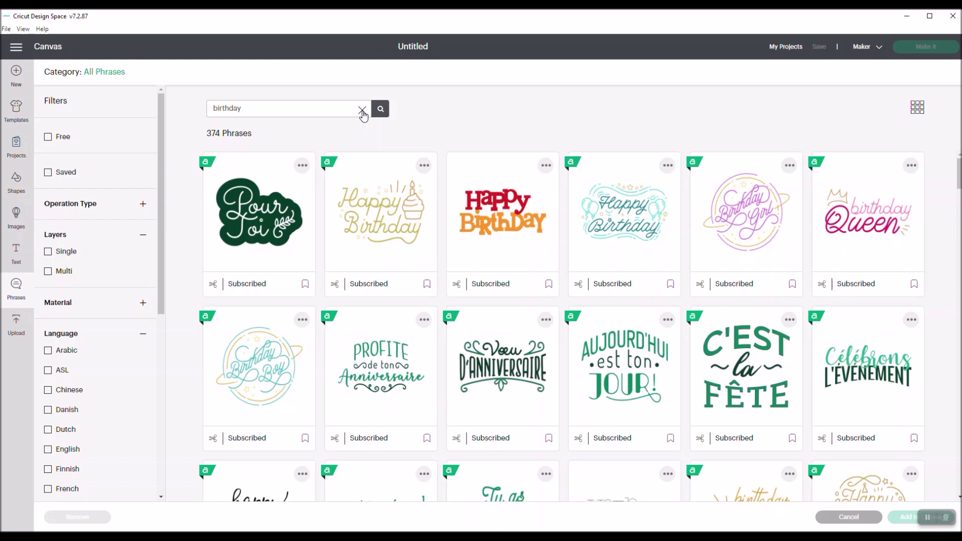
click(16, 290)
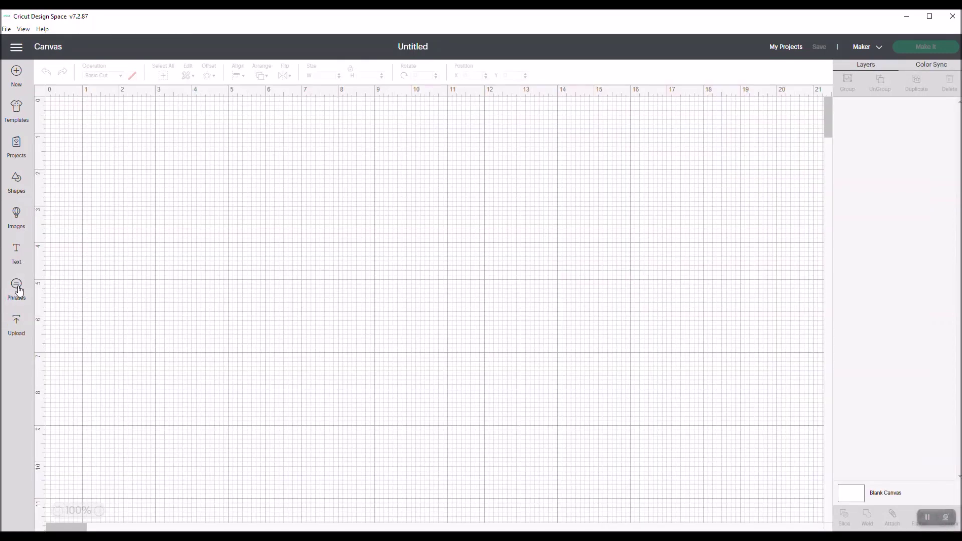